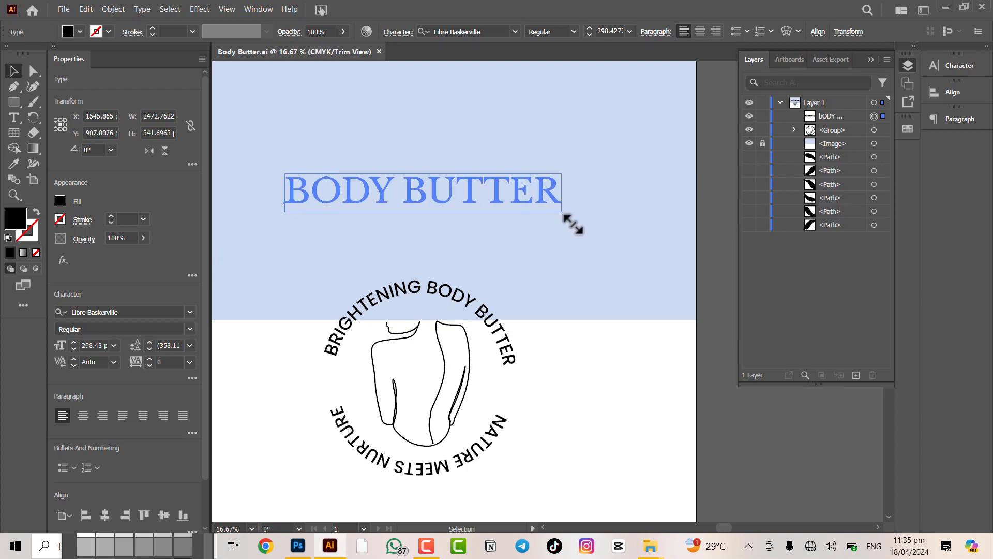
Save the resized BODY BUTTER title in Body Butter.ai and switch to the Left label111.psb document in Photoshop.
key(ctrl)
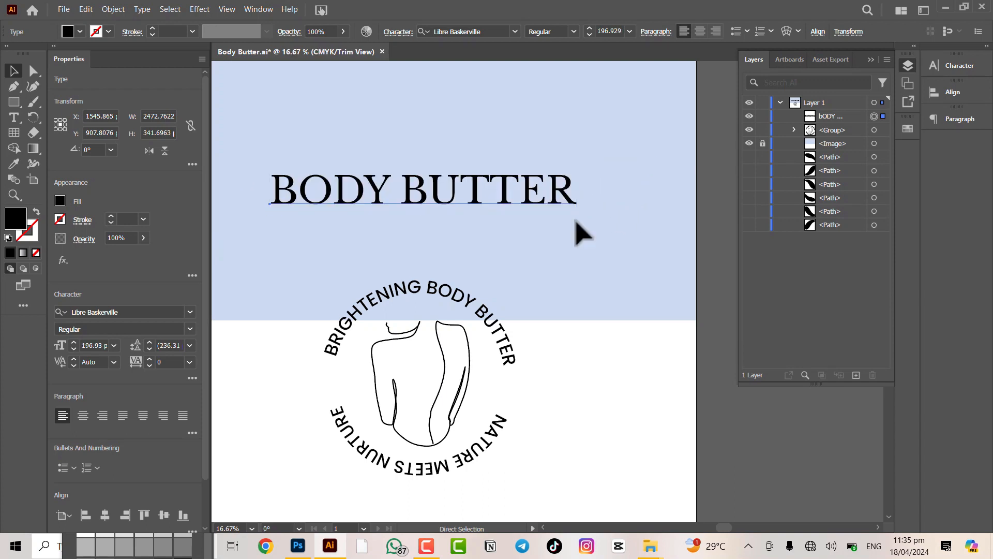
click(554, 233)
key(alt+Tab)
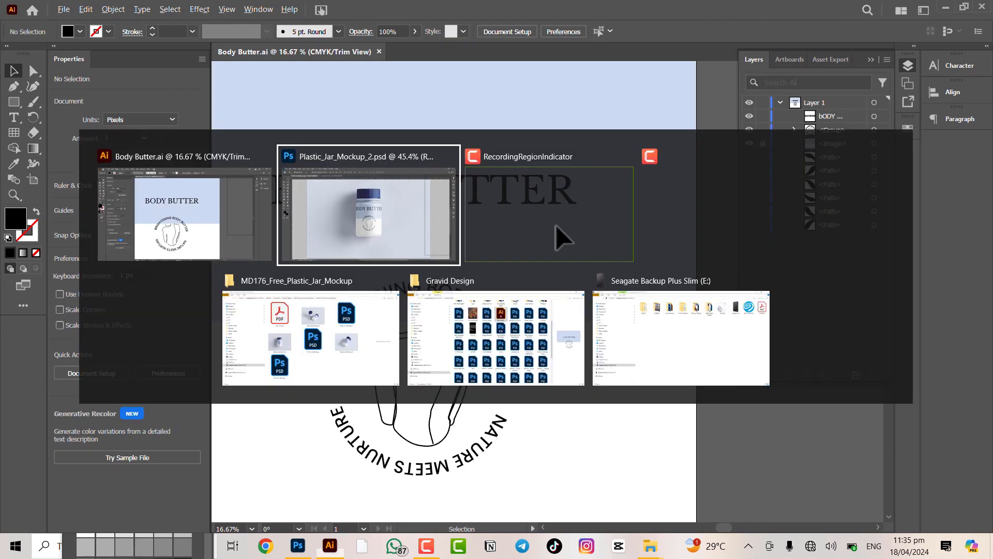
scroll(381, 151, down, 1)
click(287, 47)
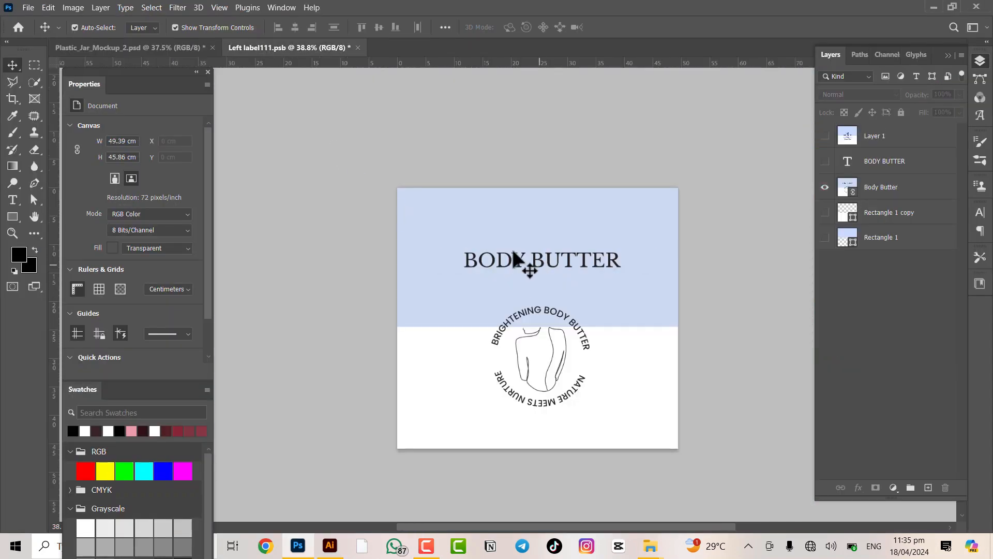
Check the label on the jar in Plastic_Jar_Mockup_2.psd and save Left label111.psb.
click(141, 46)
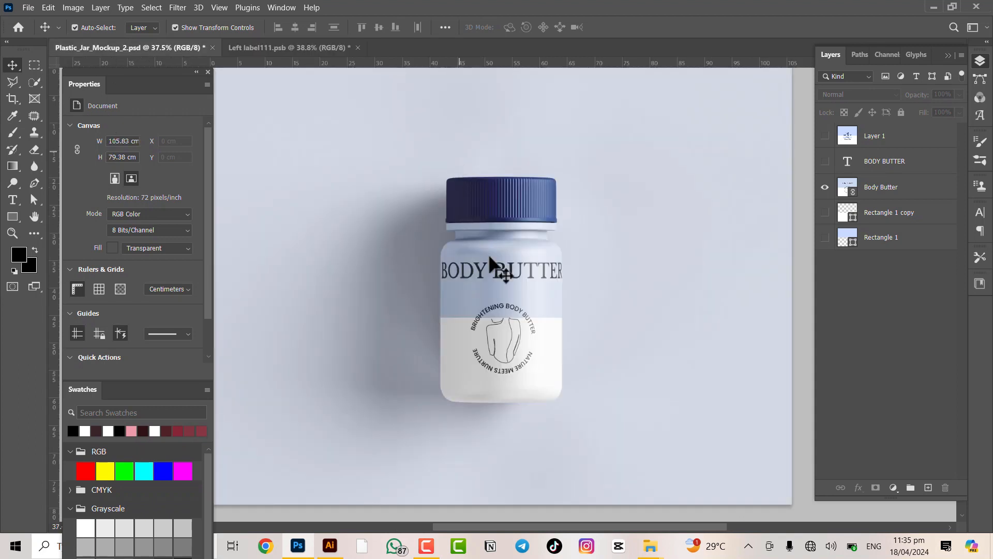
click(309, 48)
key(ctrl+s)
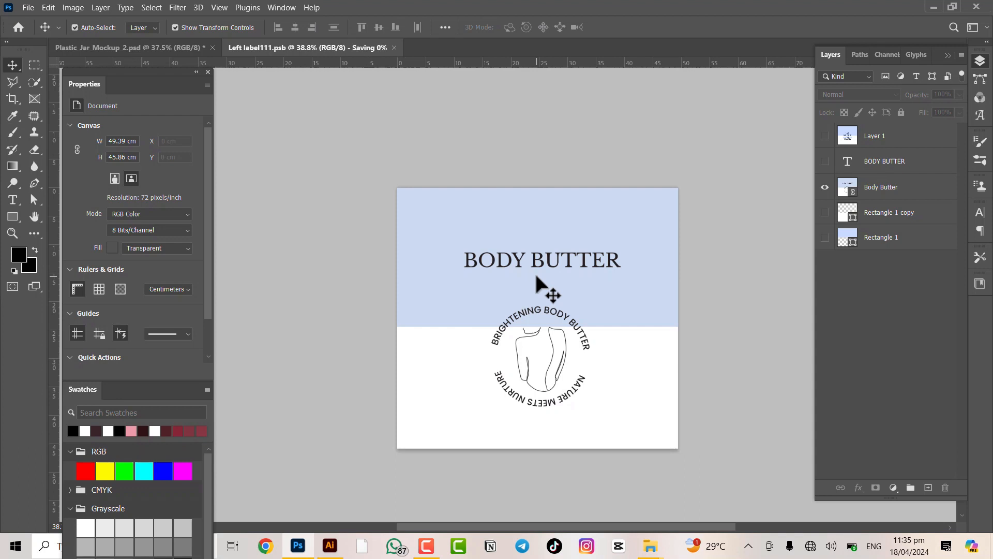
Open the contents of the Label smart object in Plastic_Jar_Mockup_2.psd.
key(ctrl+Tab)
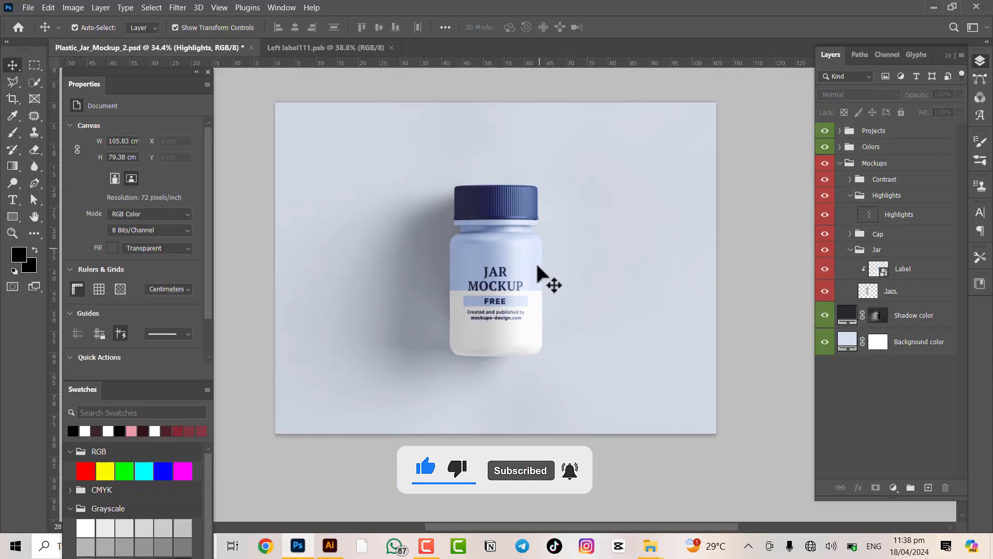
scroll(524, 248, down, 2)
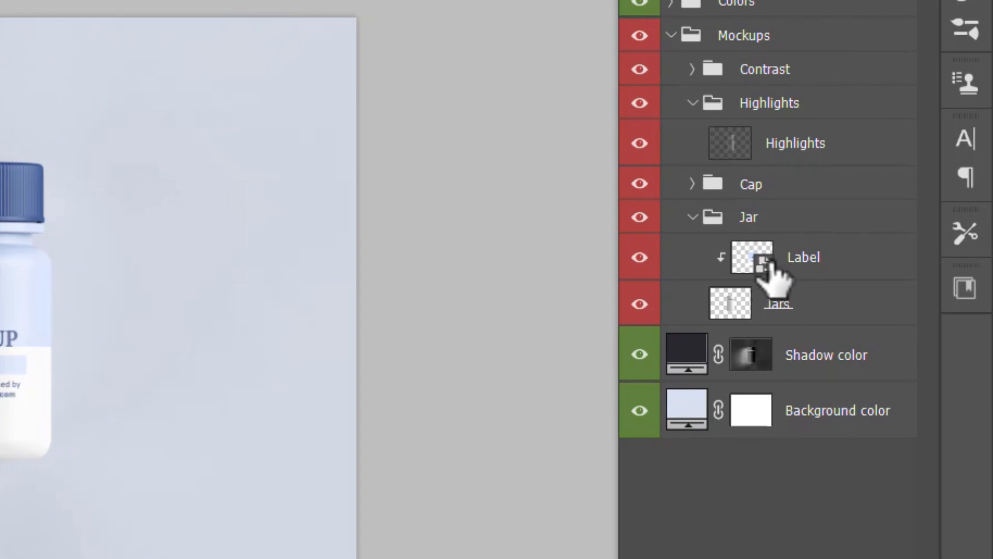
double_click(761, 260)
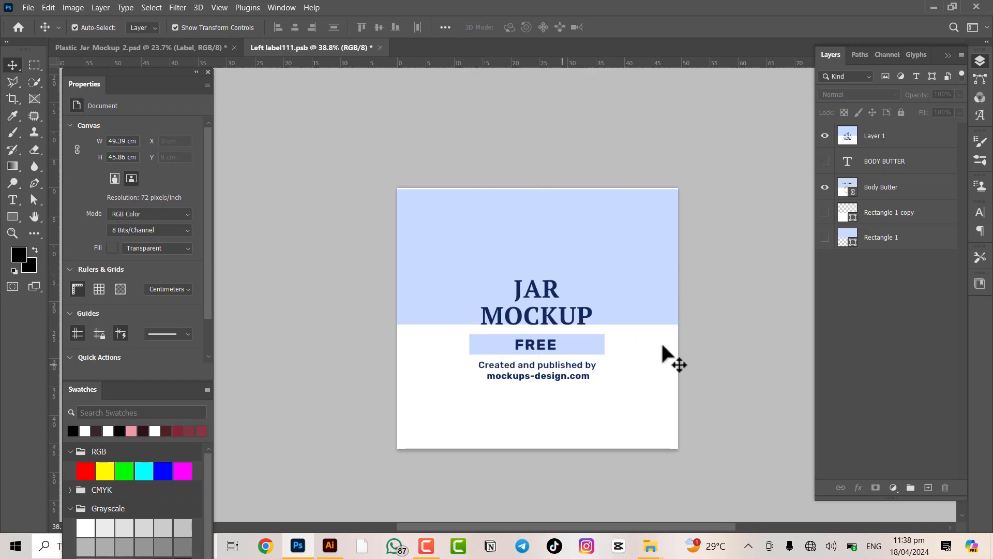
Place Body Butter.ai from the Gravid Design folder into the label document as a smart object, cropped to Bounding Box.
key(alt+Tab)
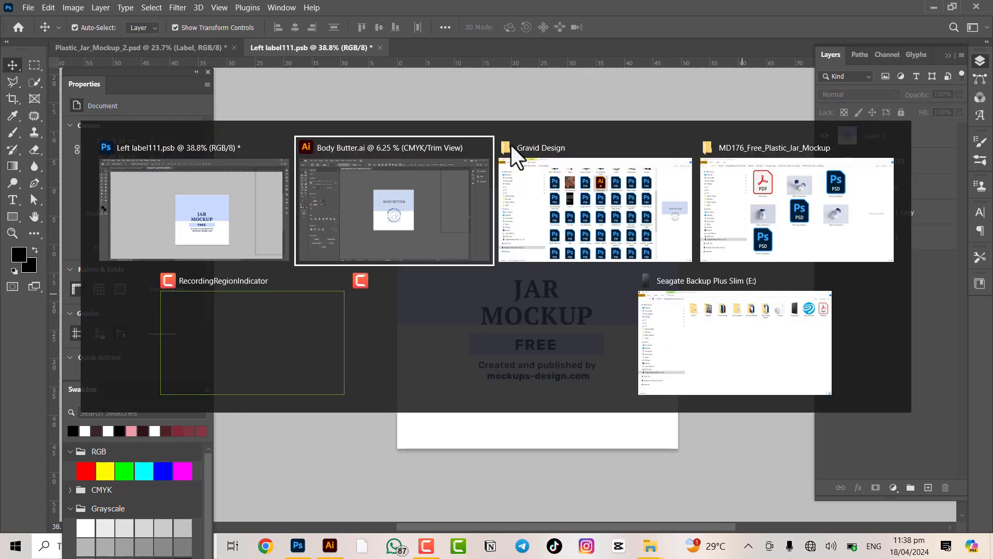
click(611, 206)
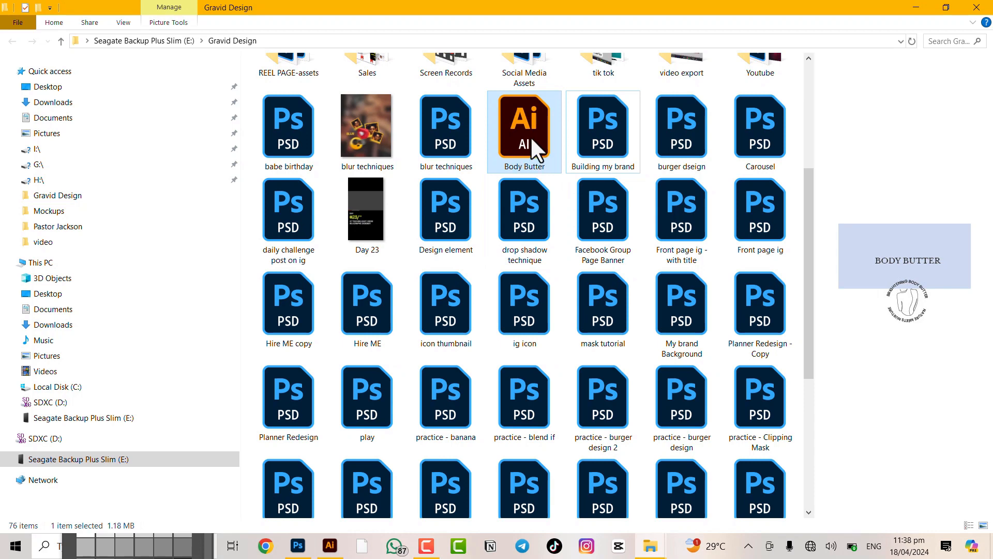
drag(530, 135, 532, 310)
key(alt+Tab)
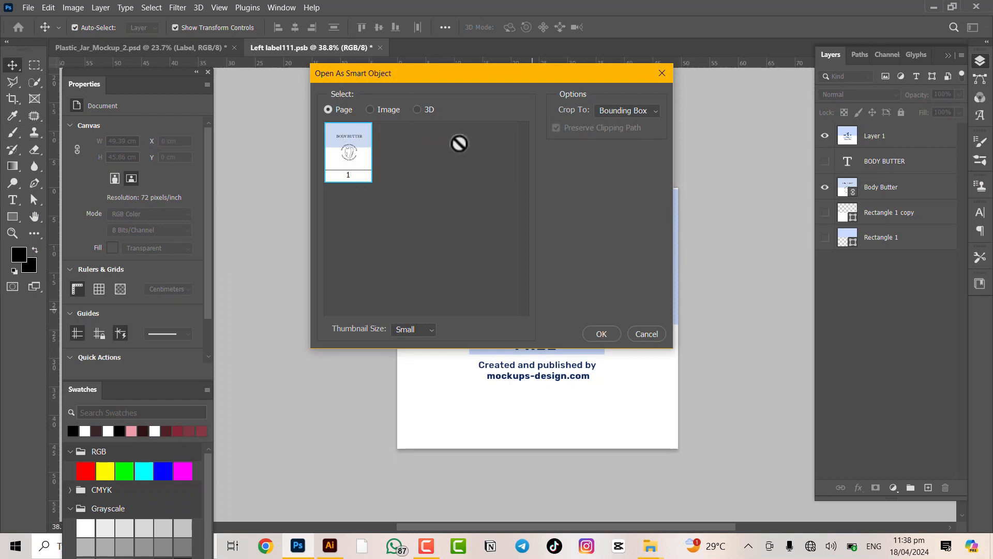
click(601, 334)
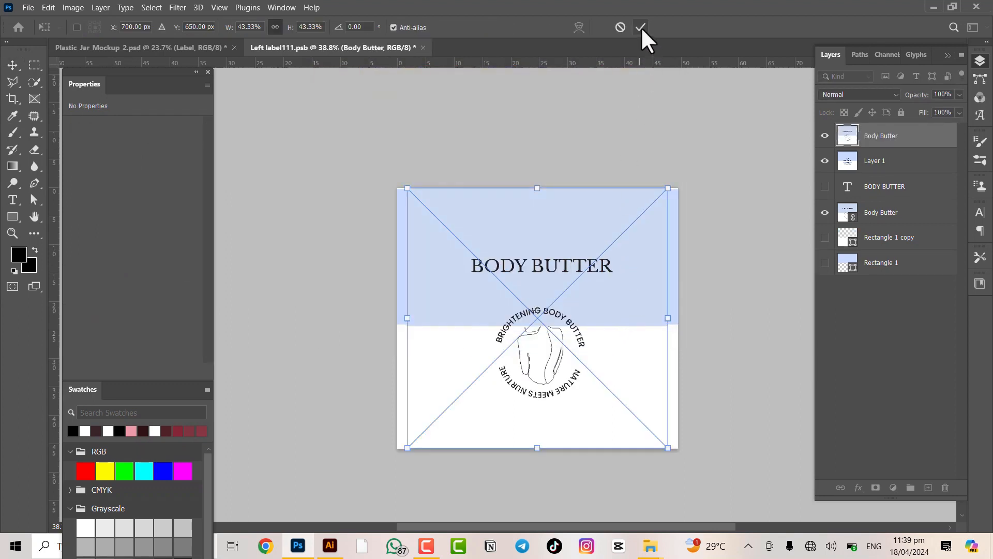
key(Return)
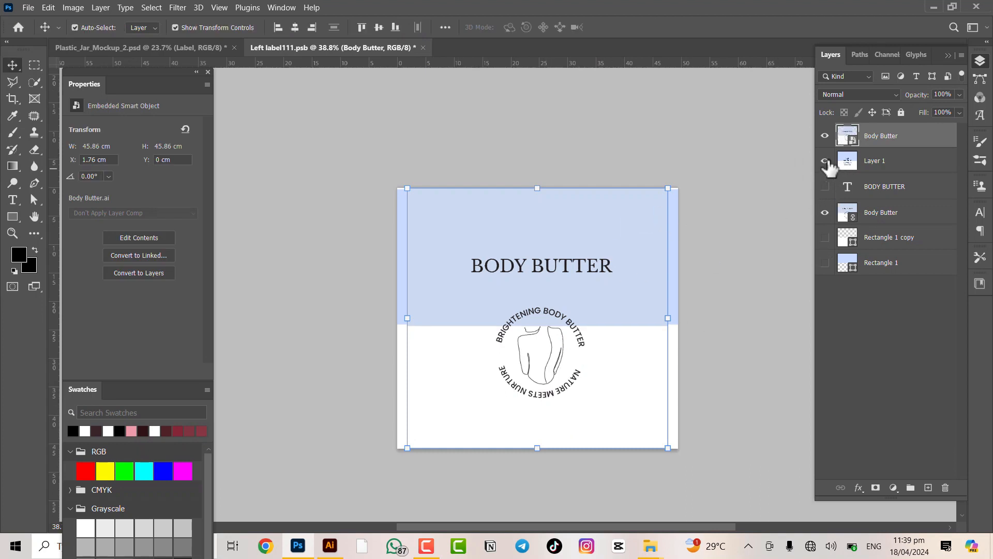
Hide Layer 1 and the older Body Butter layer, and enlarge the placed artwork to about 53.55 cm square to cover the canvas.
drag(825, 161, 827, 242)
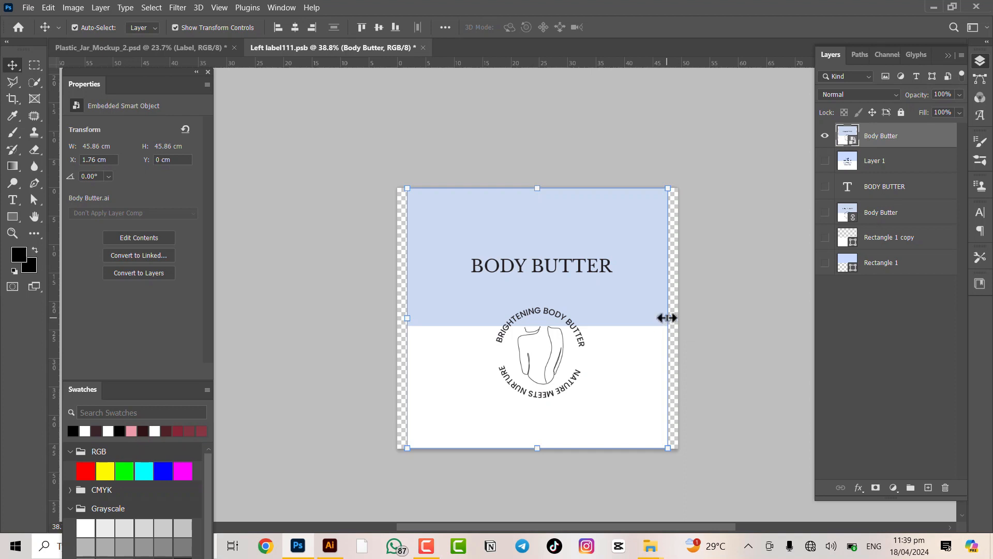
drag(671, 316, 690, 315)
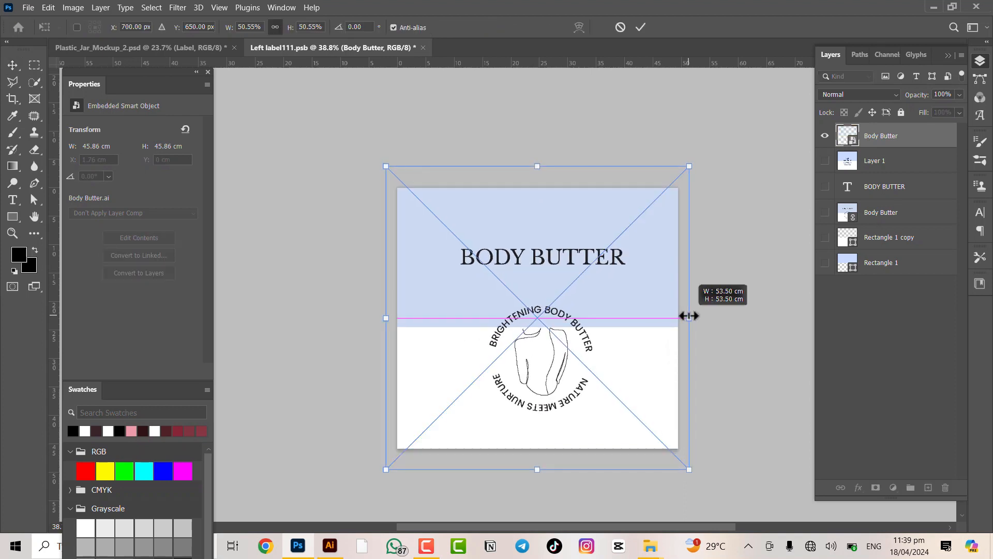
drag(614, 355, 613, 352)
click(640, 25)
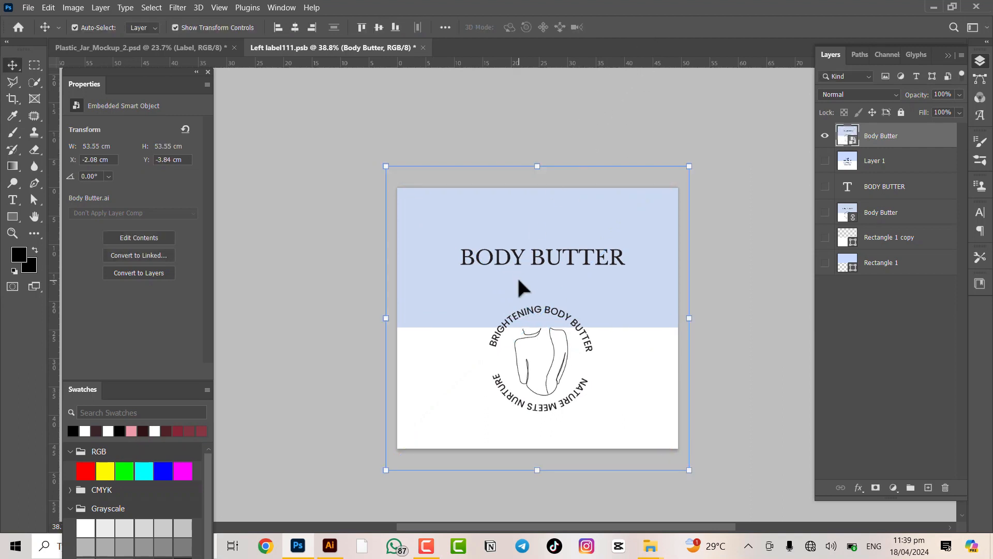
Save Left label111.psb and view the updated label on the jar mockup.
key(ctrl+s)
click(183, 48)
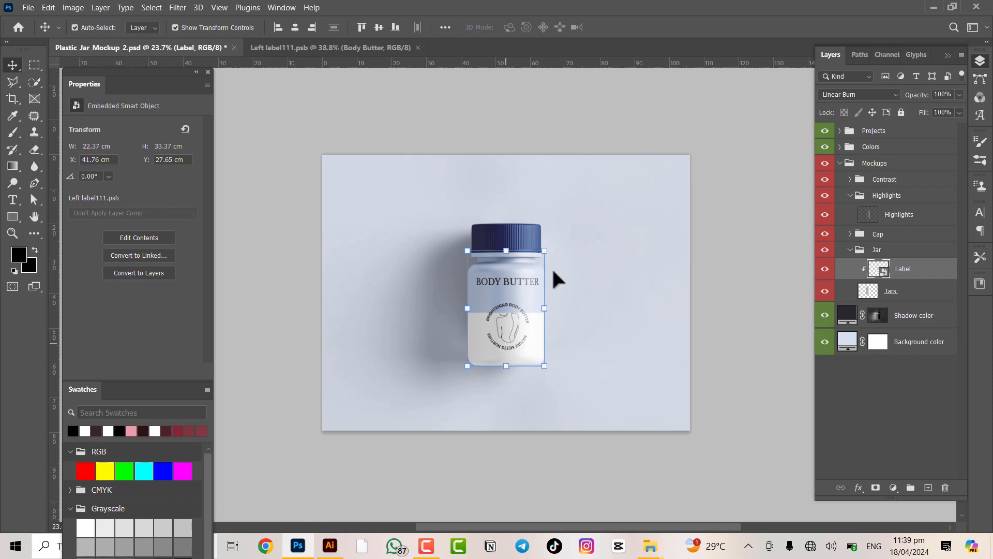
Compare the placed artwork in Left label111.psb with the source design in Illustrator and return to Photoshop.
click(342, 50)
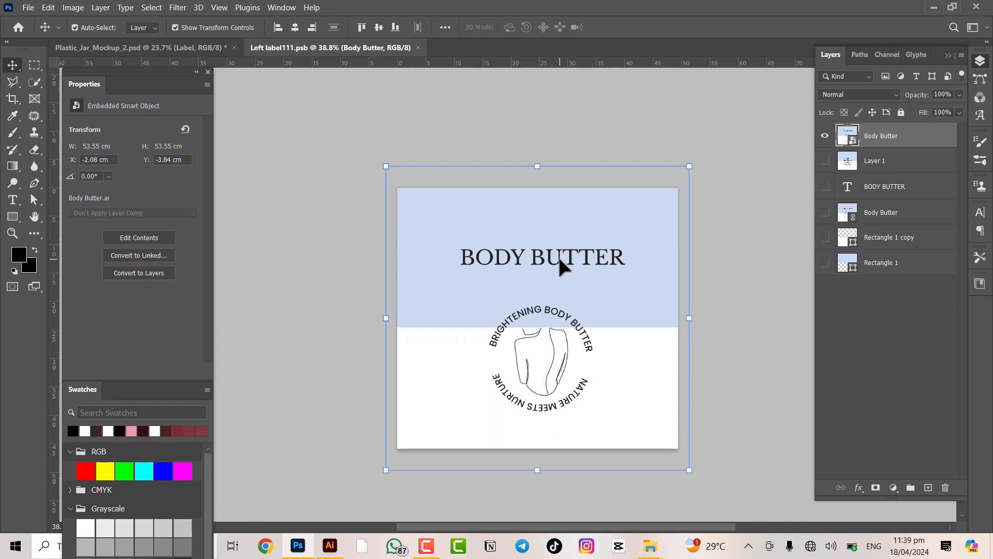
key(alt+Tab)
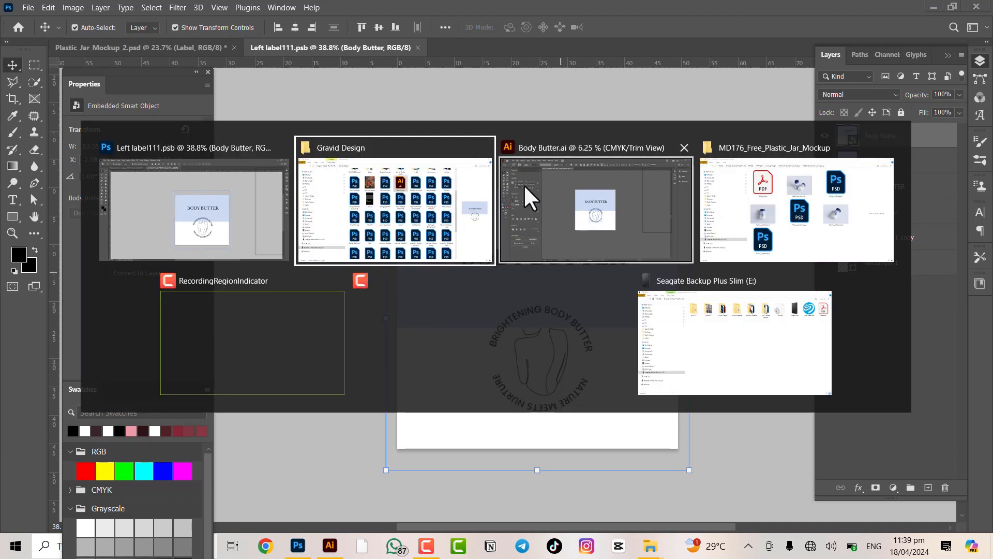
click(600, 208)
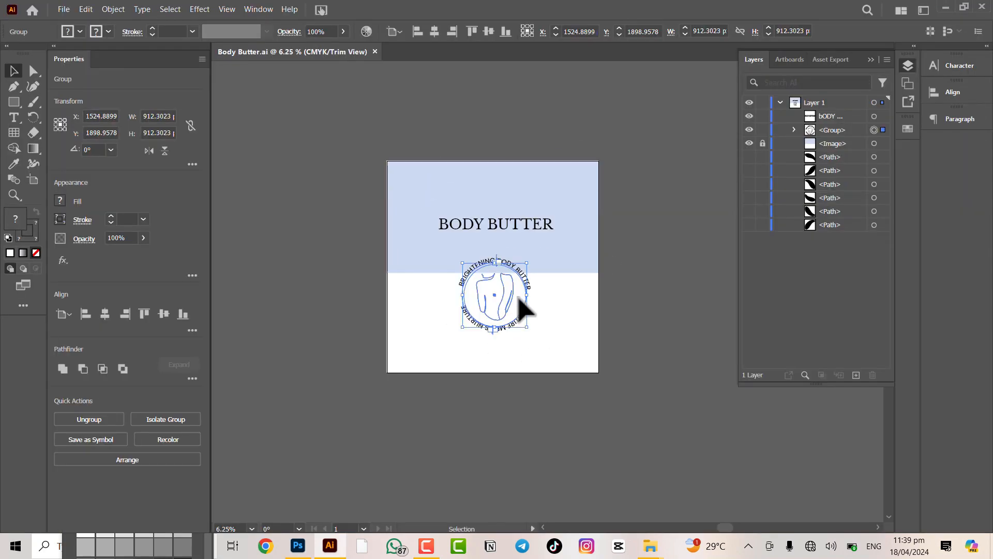
key(alt+Tab)
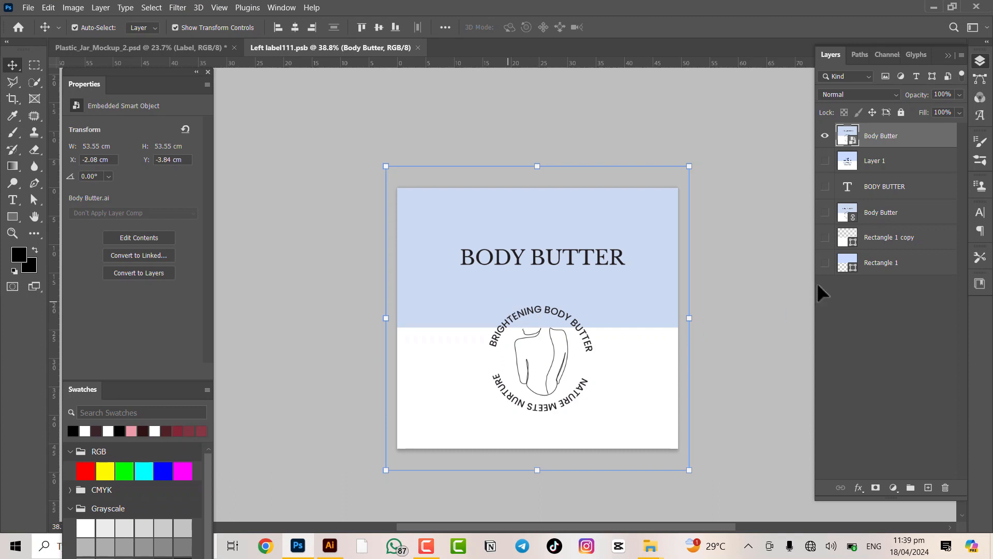
Relink the top Body Butter layer to the Body Butter Illustrator file in the Gravid Design folder.
right_click(877, 142)
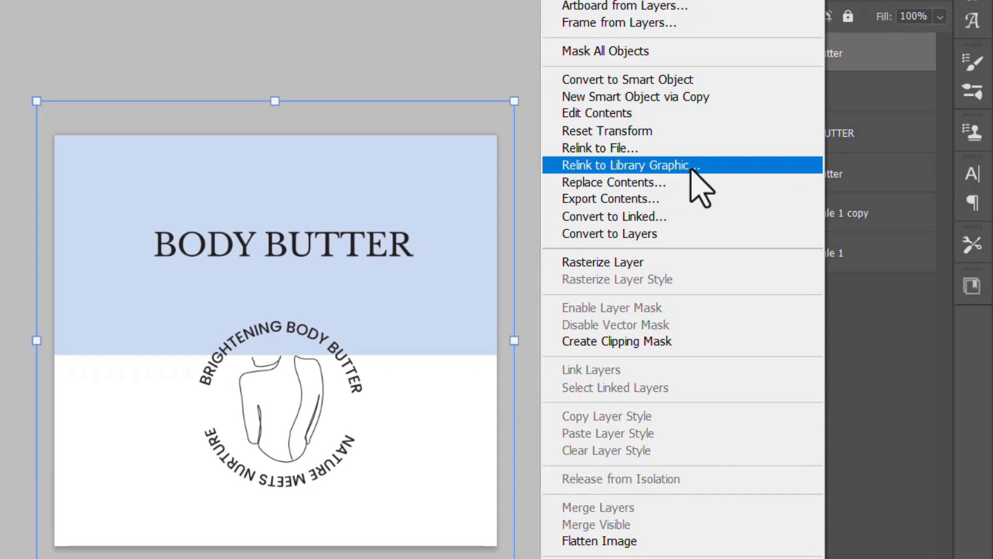
click(606, 148)
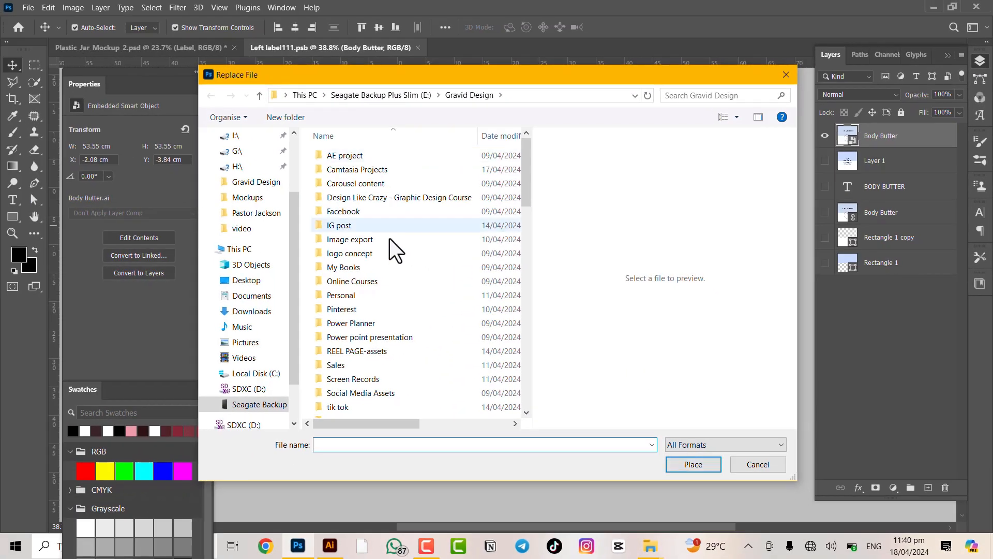
scroll(409, 267, down, 3)
scroll(432, 283, down, 3)
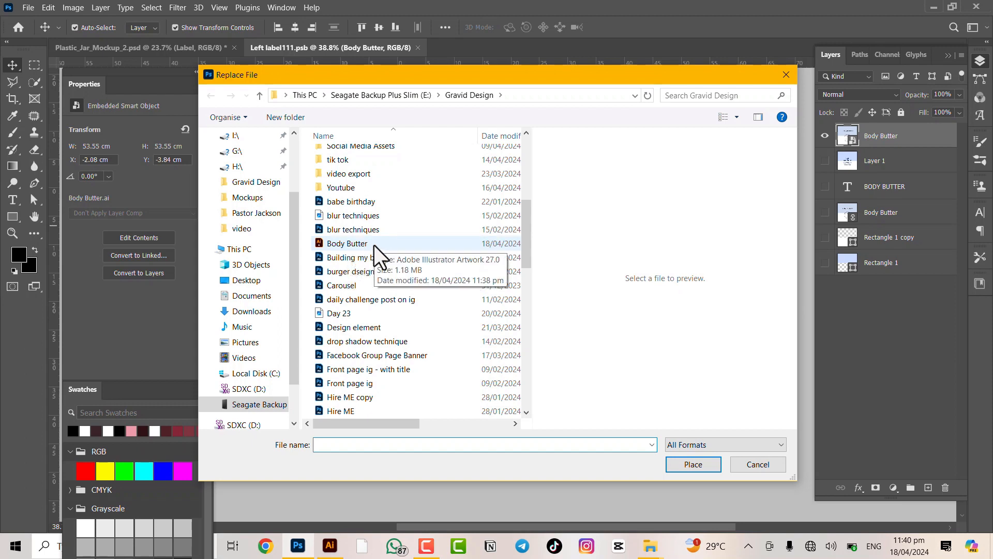
click(354, 247)
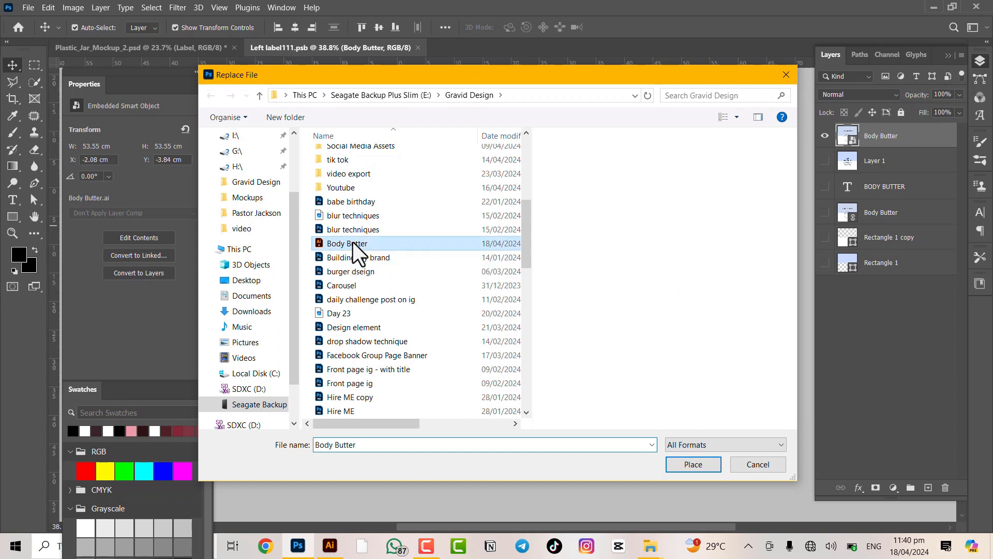
click(693, 464)
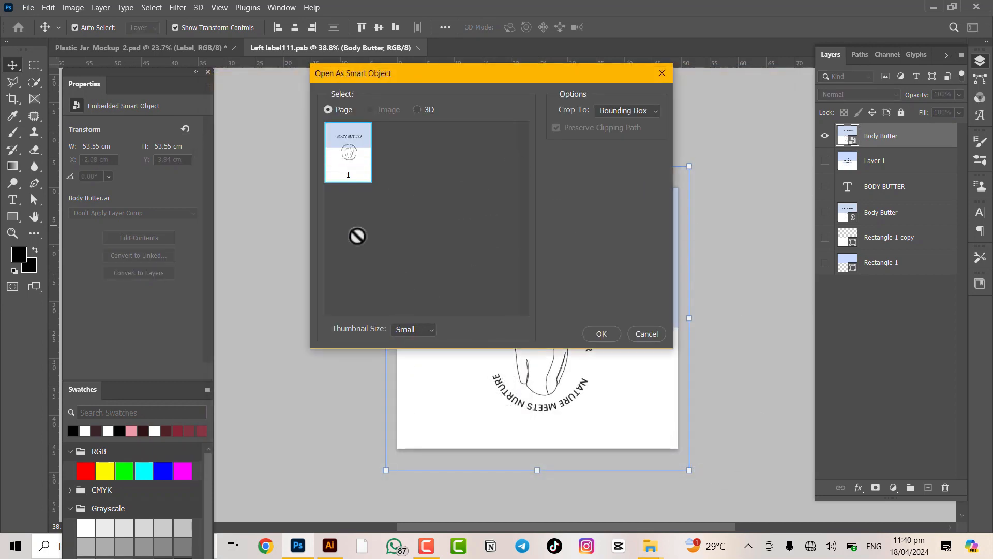
click(608, 338)
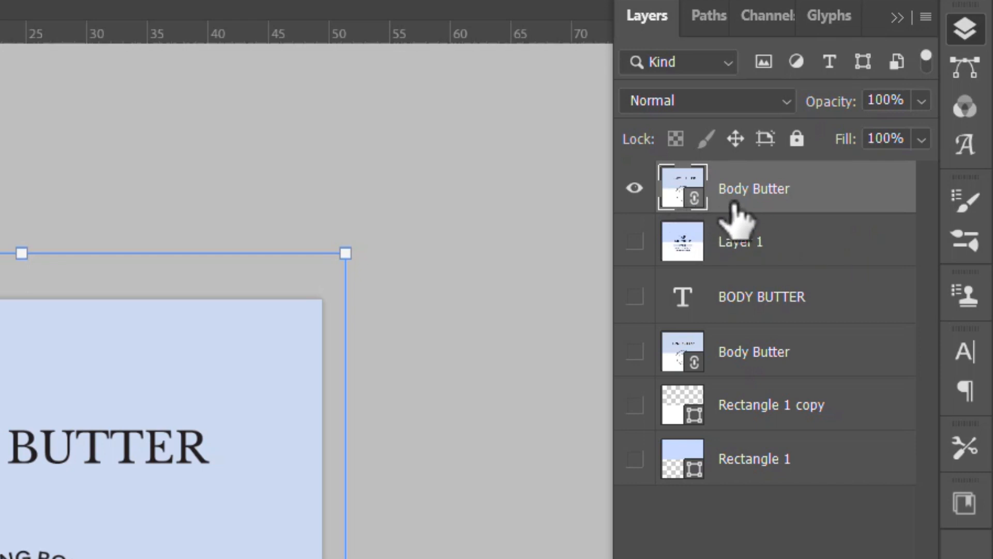
View the Body Butter source file in the Gravid Design folder and return to the label document.
key(alt+Tab)
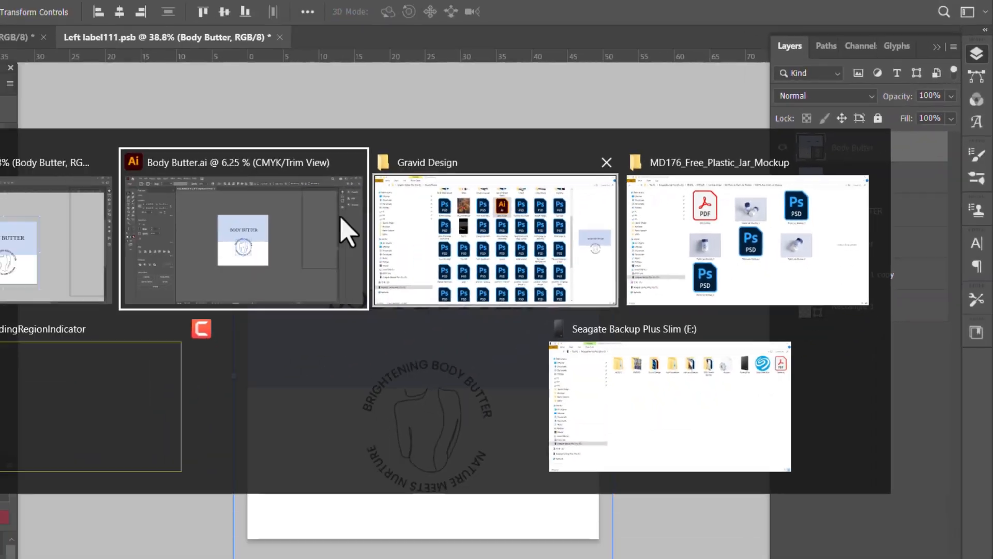
click(576, 211)
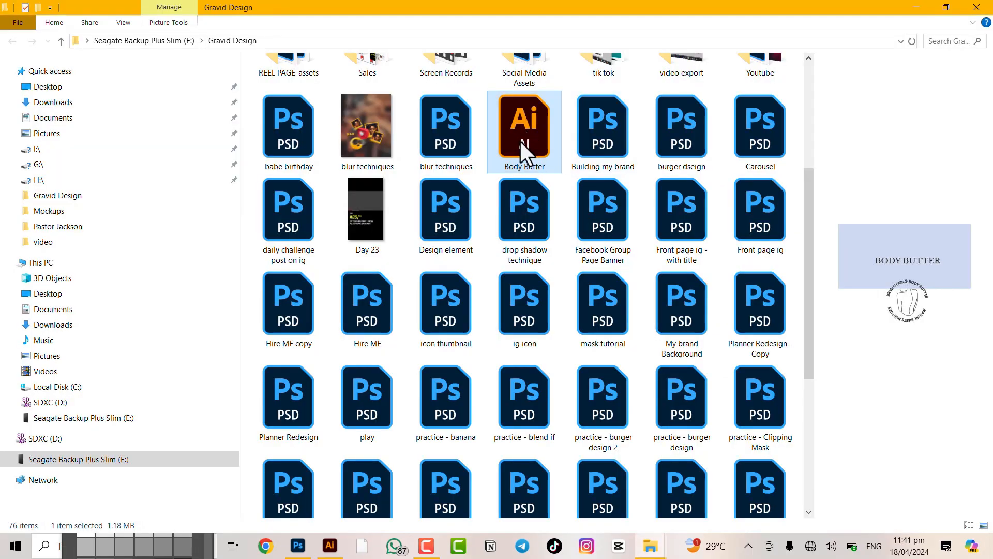
key(alt+Tab)
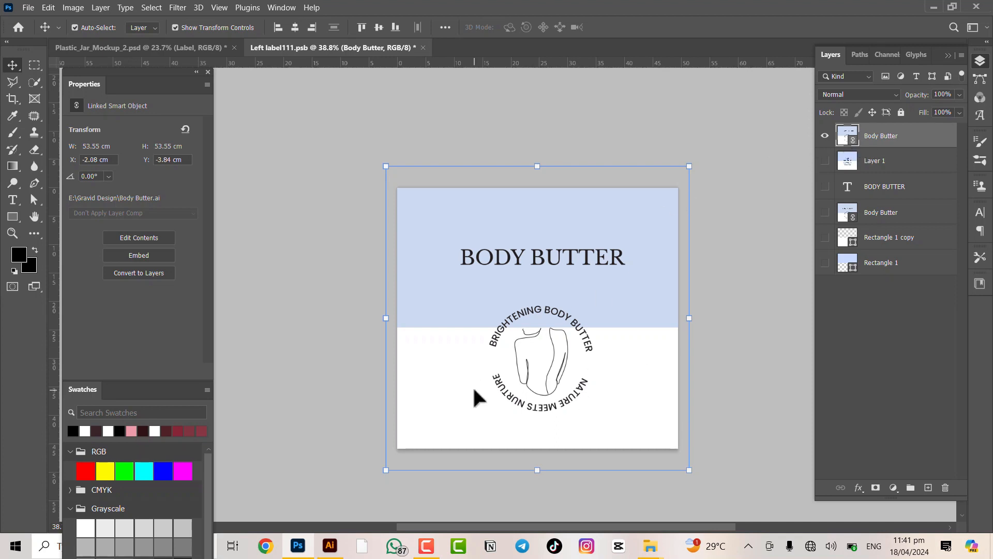
Switch to Illustrator and swap the layout, moving the BODY BUTTER title into the white lower half and the circular emblem into the blue half.
key(alt+Tab)
click(603, 219)
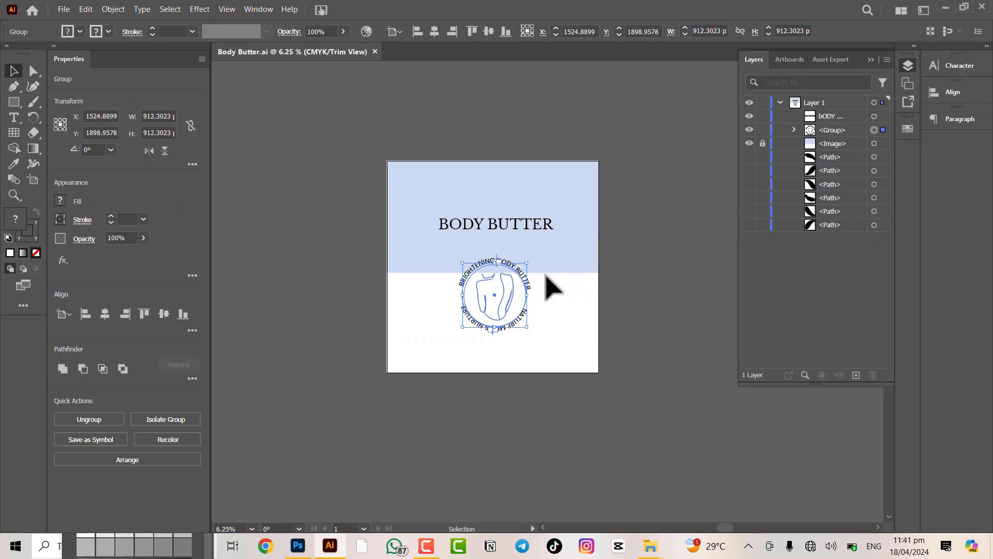
scroll(522, 238, up, 3)
scroll(513, 242, down, 2)
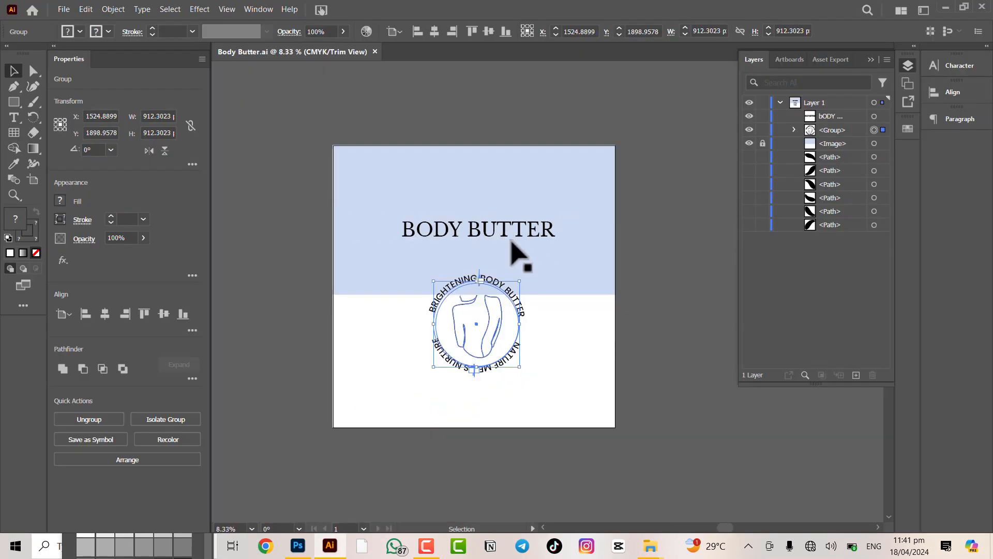
drag(512, 244, 483, 352)
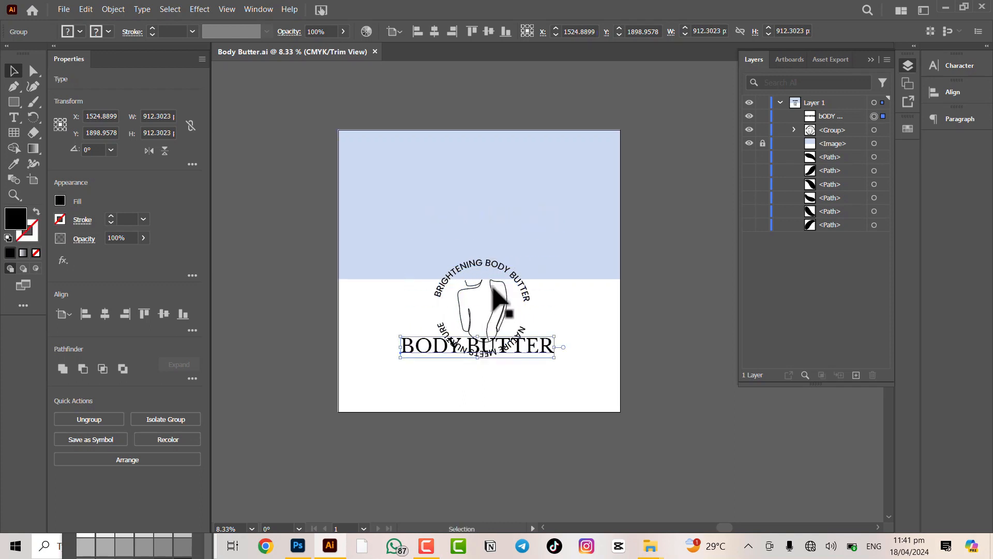
drag(494, 266, 504, 169)
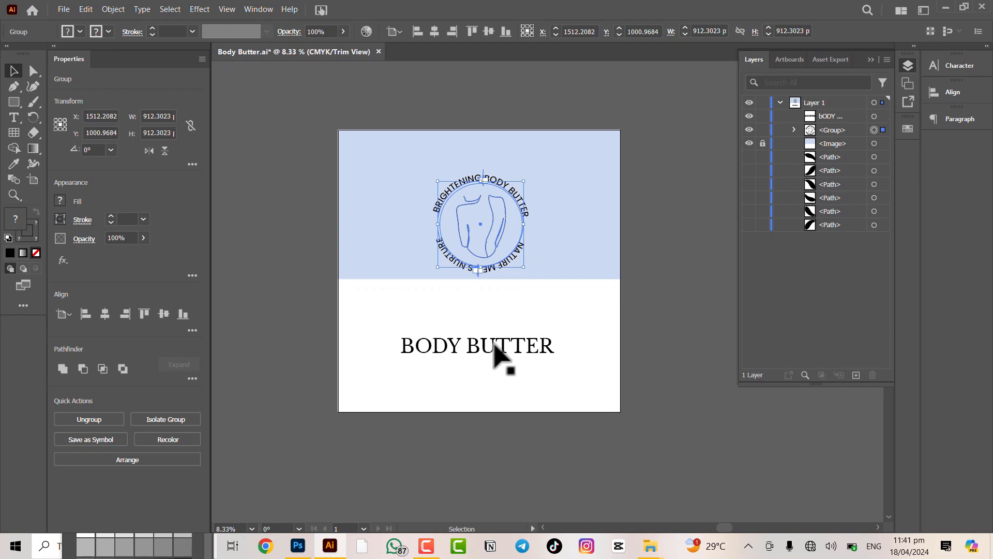
drag(497, 356, 499, 327)
click(510, 264)
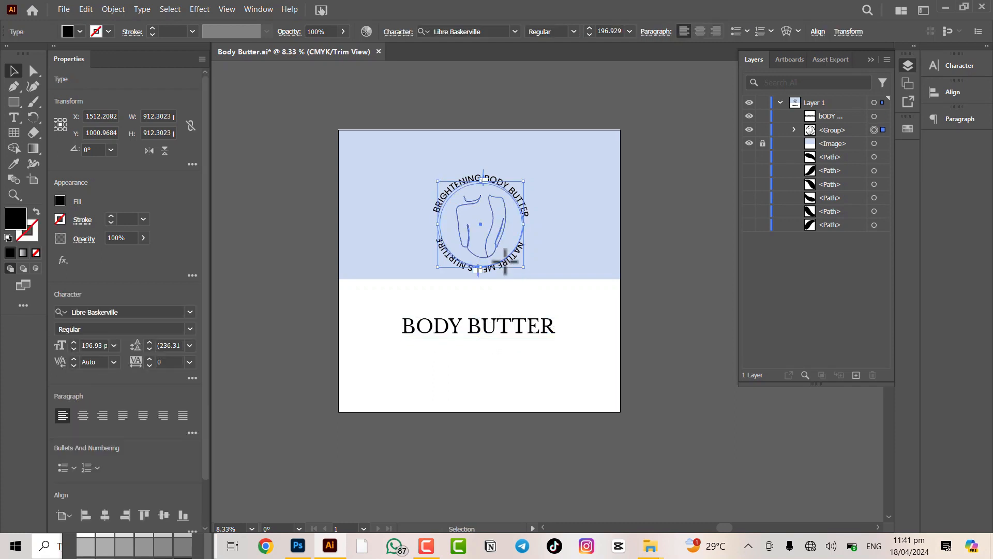
Shrink the circular emblem to about 815 units wide, nudge the BODY BUTTER title up beneath it, and save the Illustrator file.
drag(527, 270, 506, 257)
drag(489, 325, 496, 314)
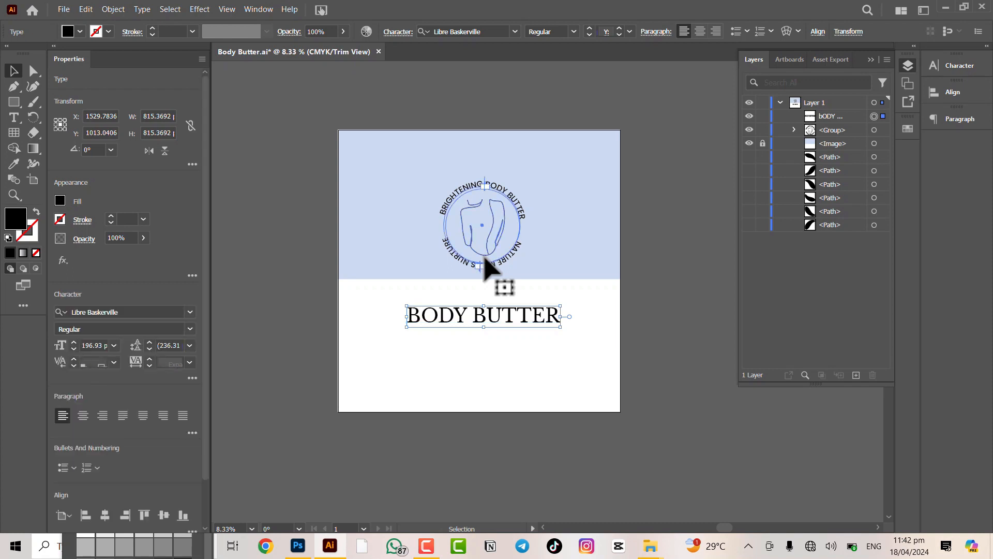
click(484, 257)
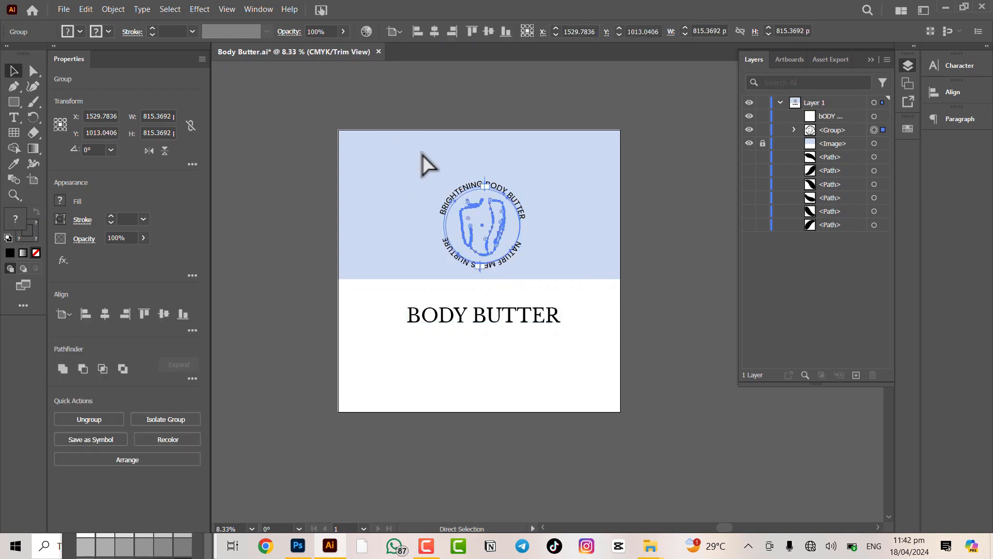
key(v)
key(ctrl+s)
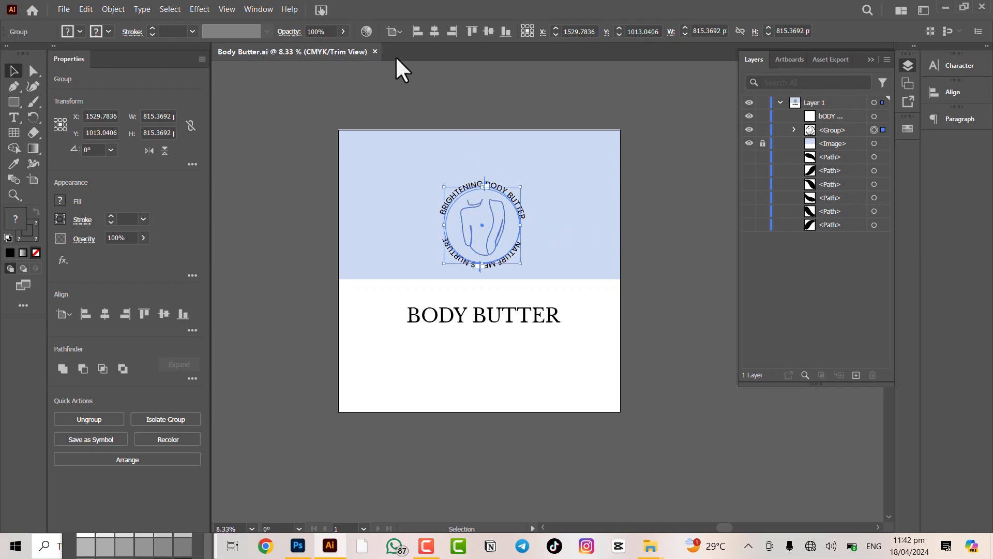
Switch to Photoshop and check the top Body Butter layer's options for updating modified linked content.
key(alt+Tab)
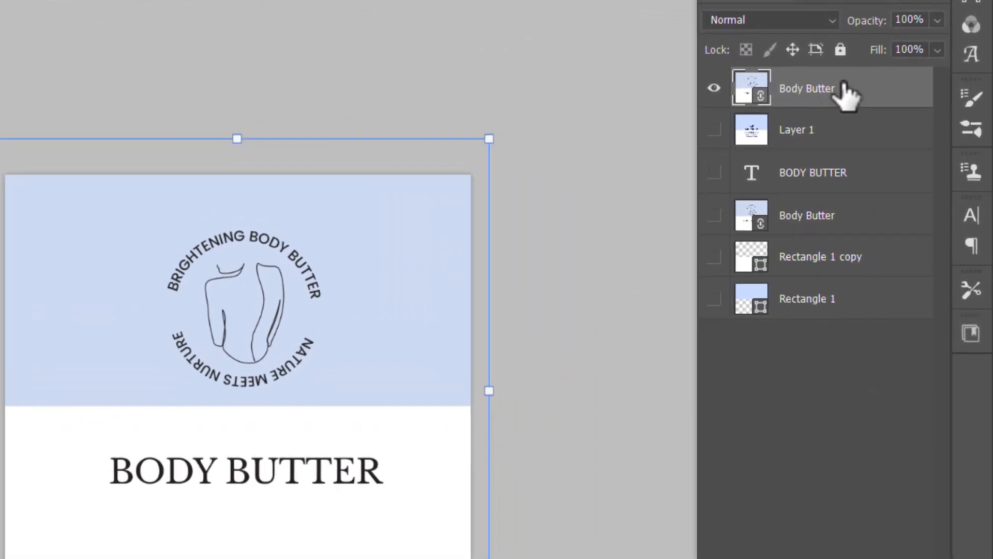
right_click(844, 88)
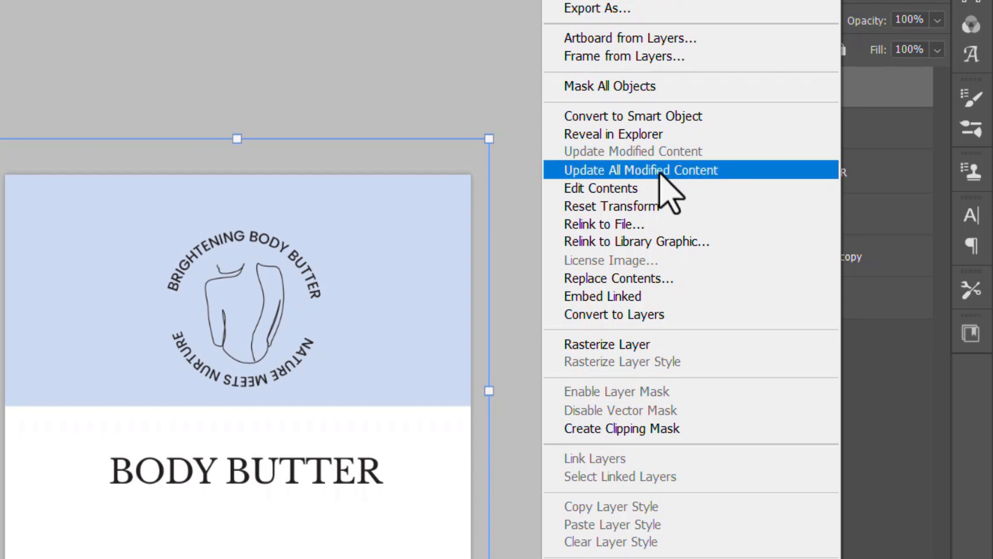
click(259, 386)
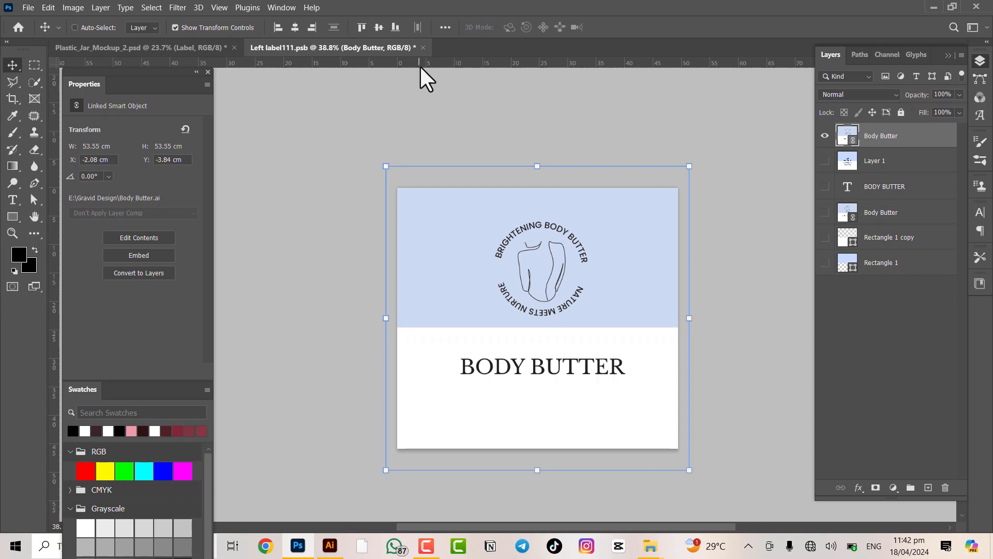
Save the Left label111.psb document and view the jar in Plastic_Jar_Mockup_2.psd with nothing selected.
key(ctrl+s)
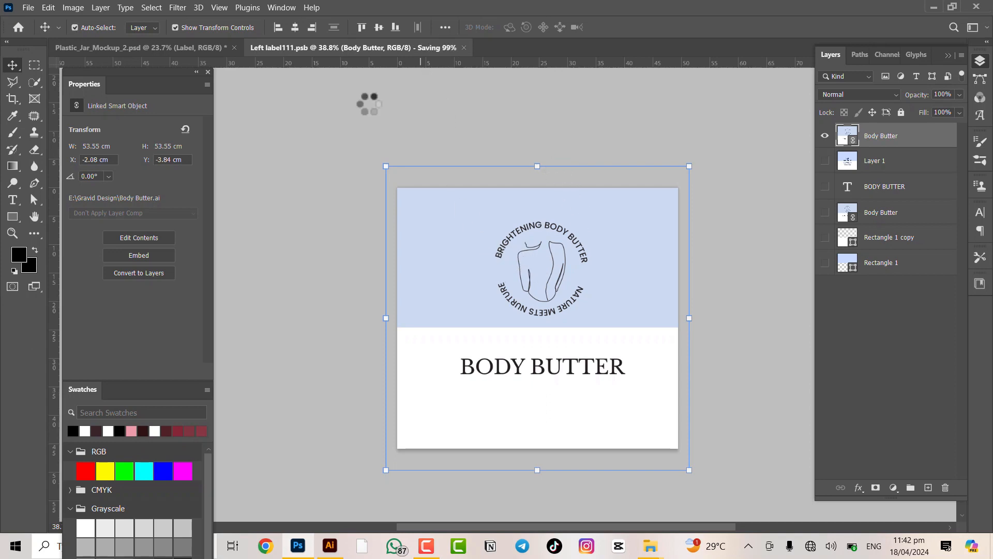
click(166, 52)
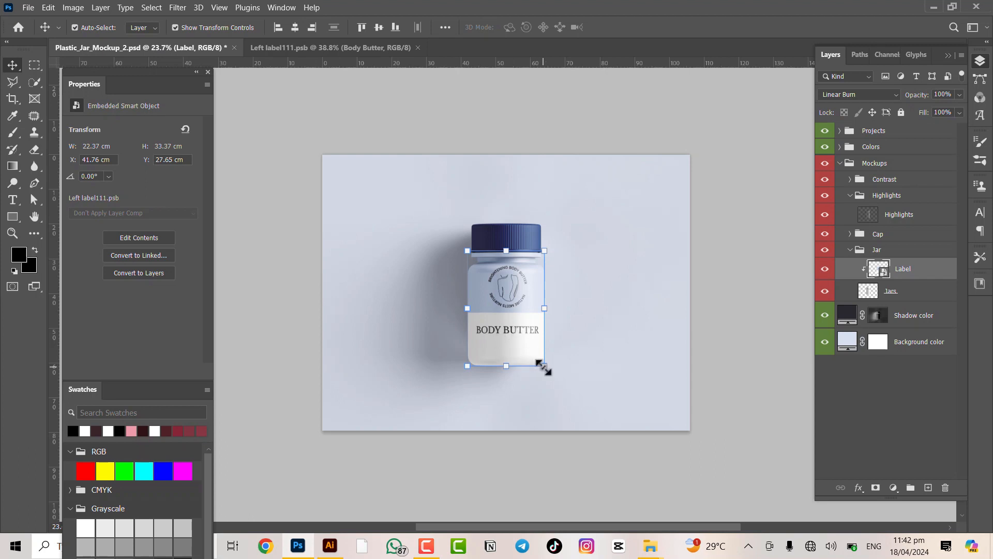
click(681, 332)
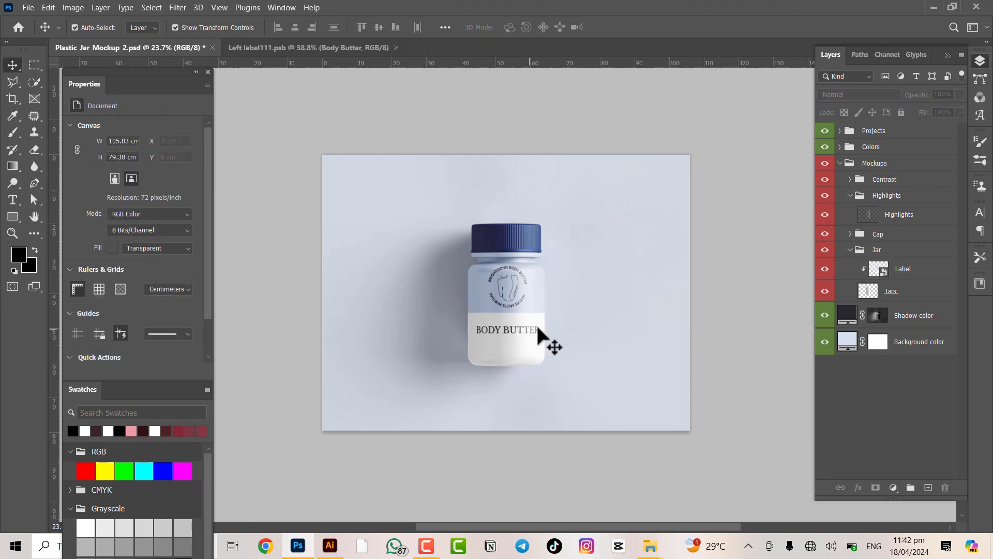
scroll(559, 337, up, 1)
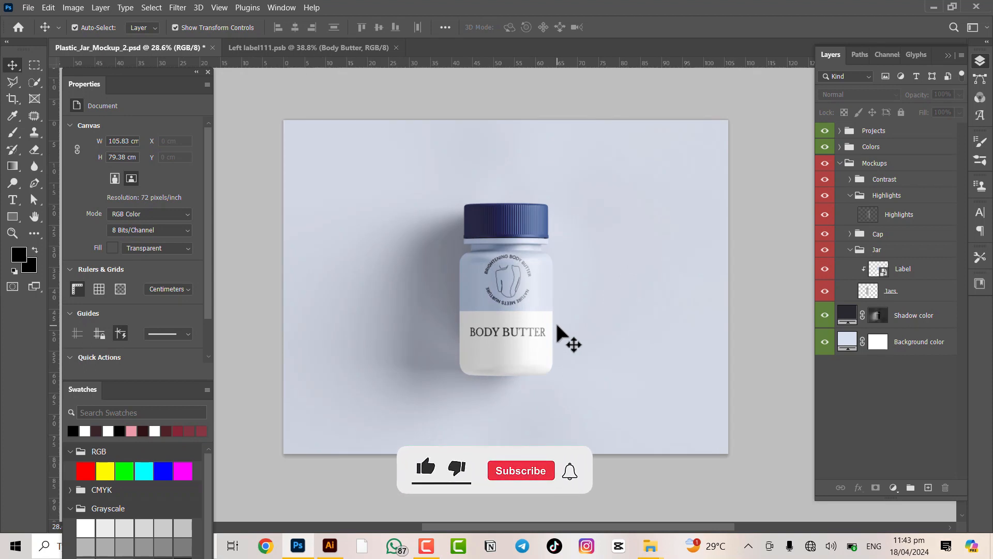